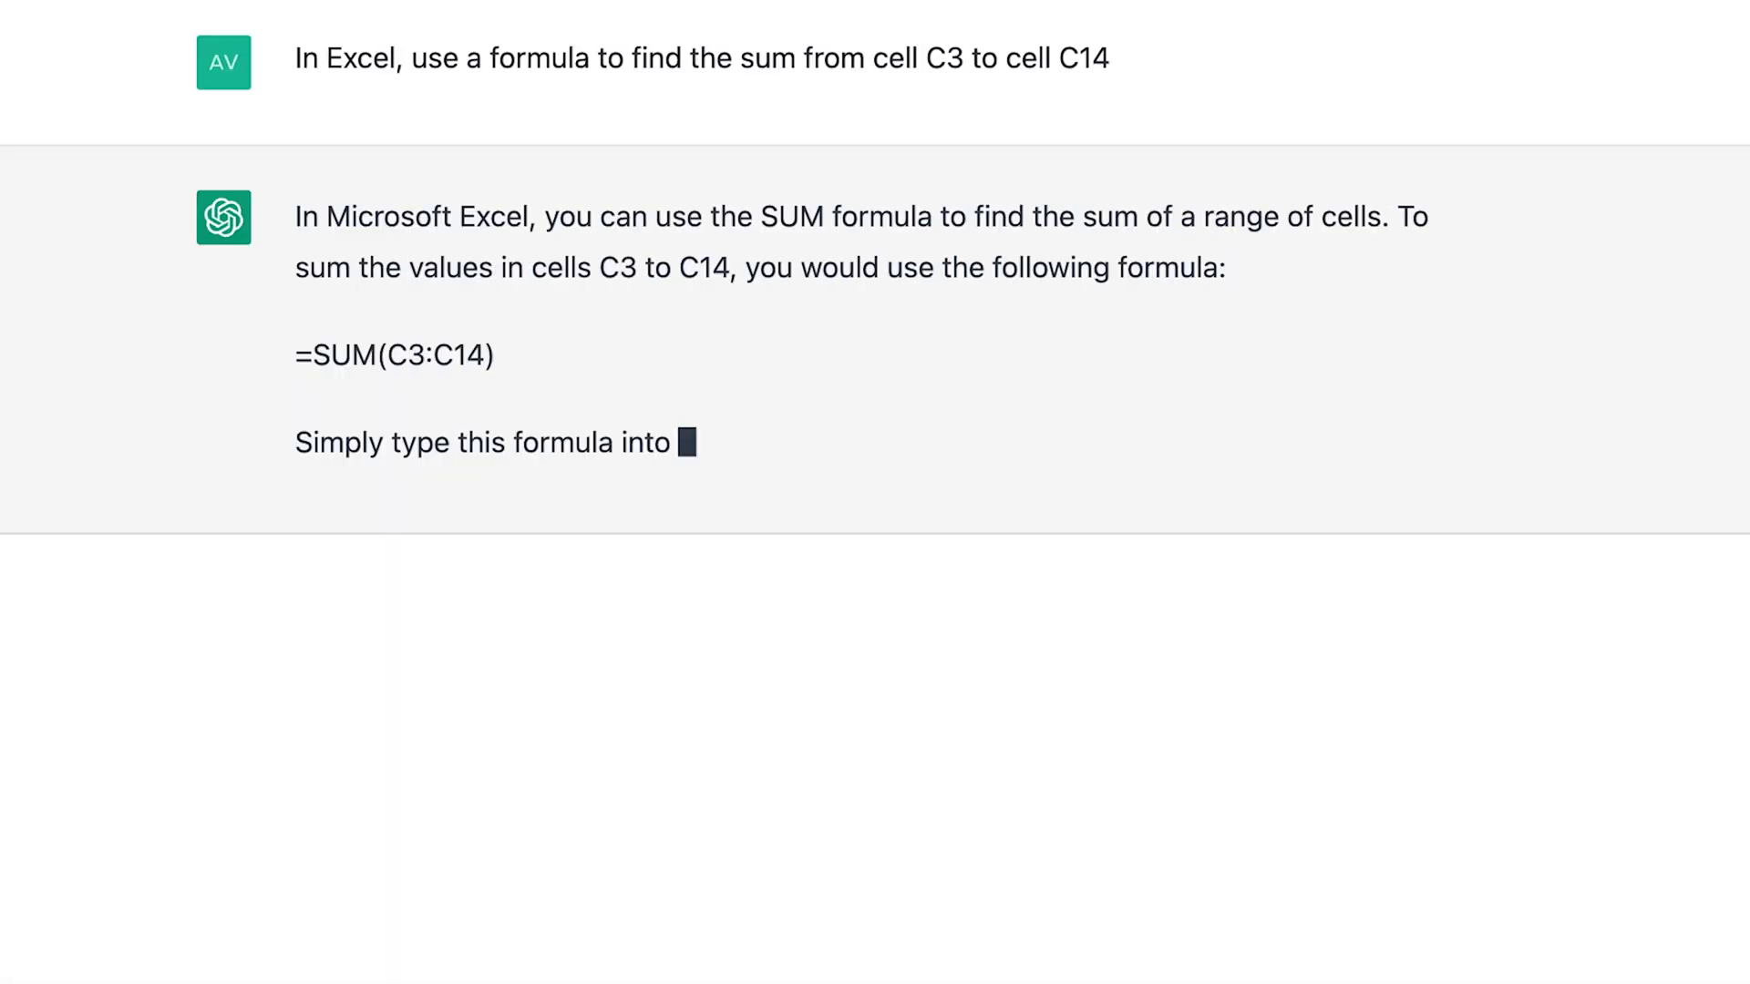
Step: Paste ChatGPT's =SUM(C3:C14) into C15 so Total Revenue shows 117,445.00
{"action": "left_click_drag", "start_coordinate": [497, 353], "coordinate": [298, 354]}
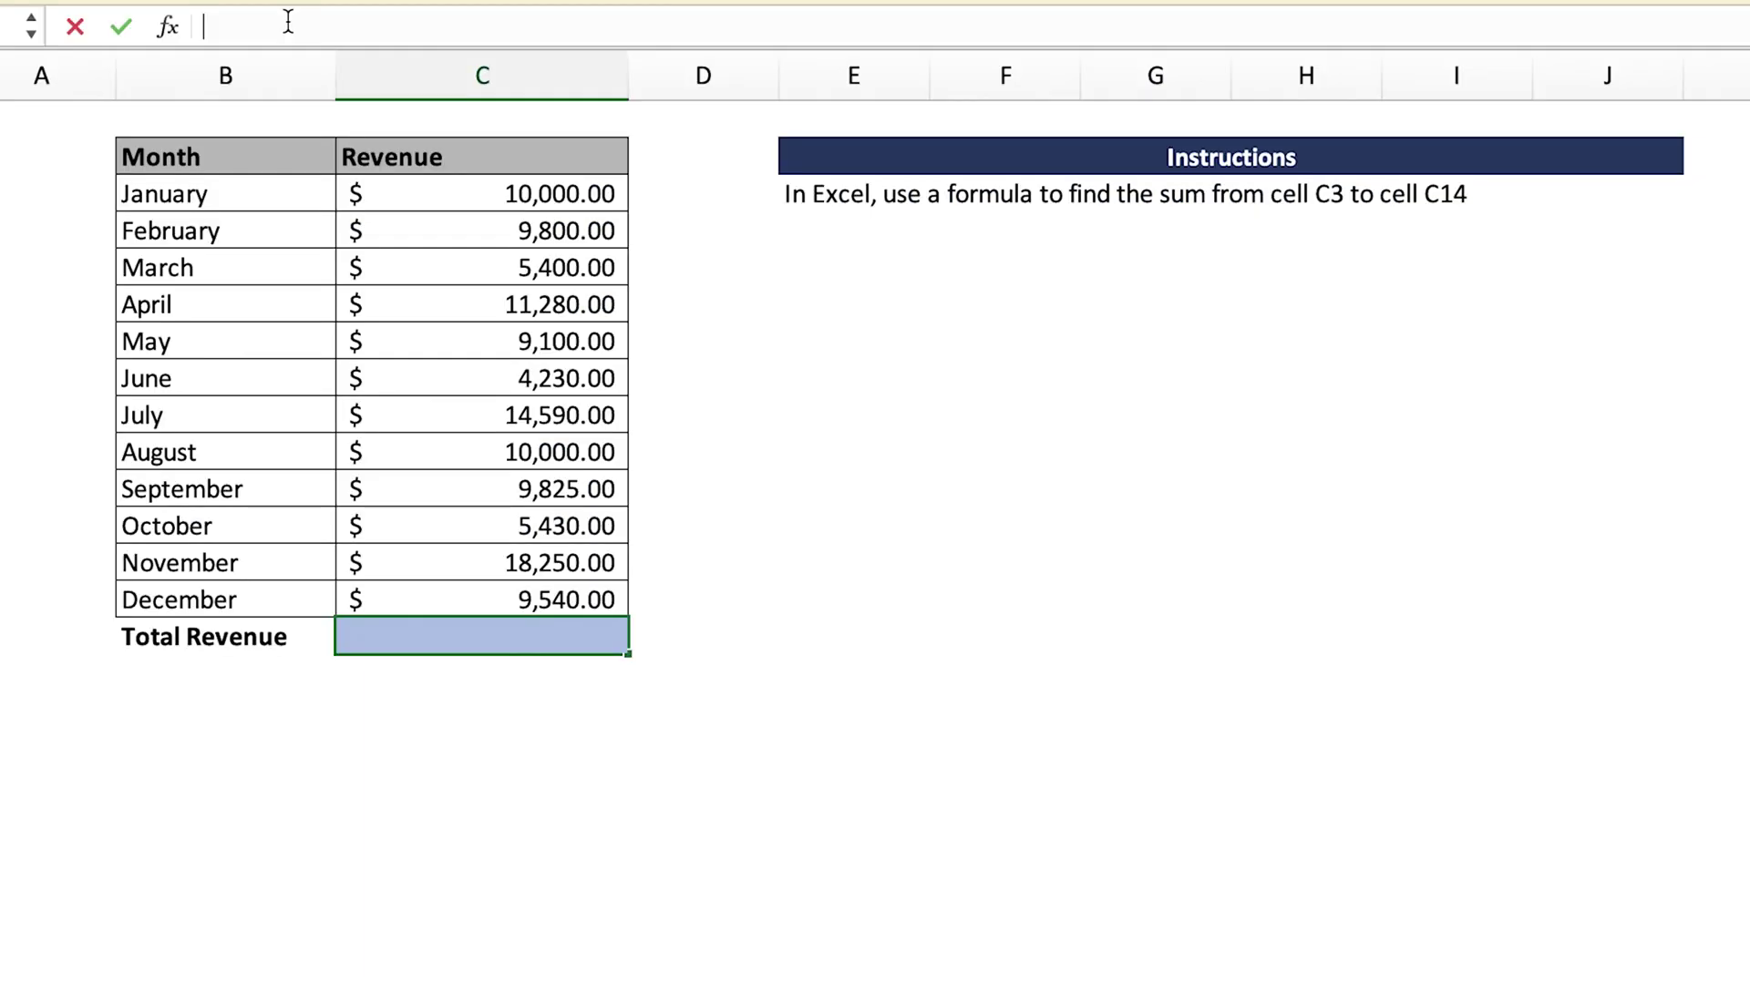
{"action": "left_click", "coordinate": [287, 21]}
{"action": "type", "text": "=SUM(C3:C14)"}
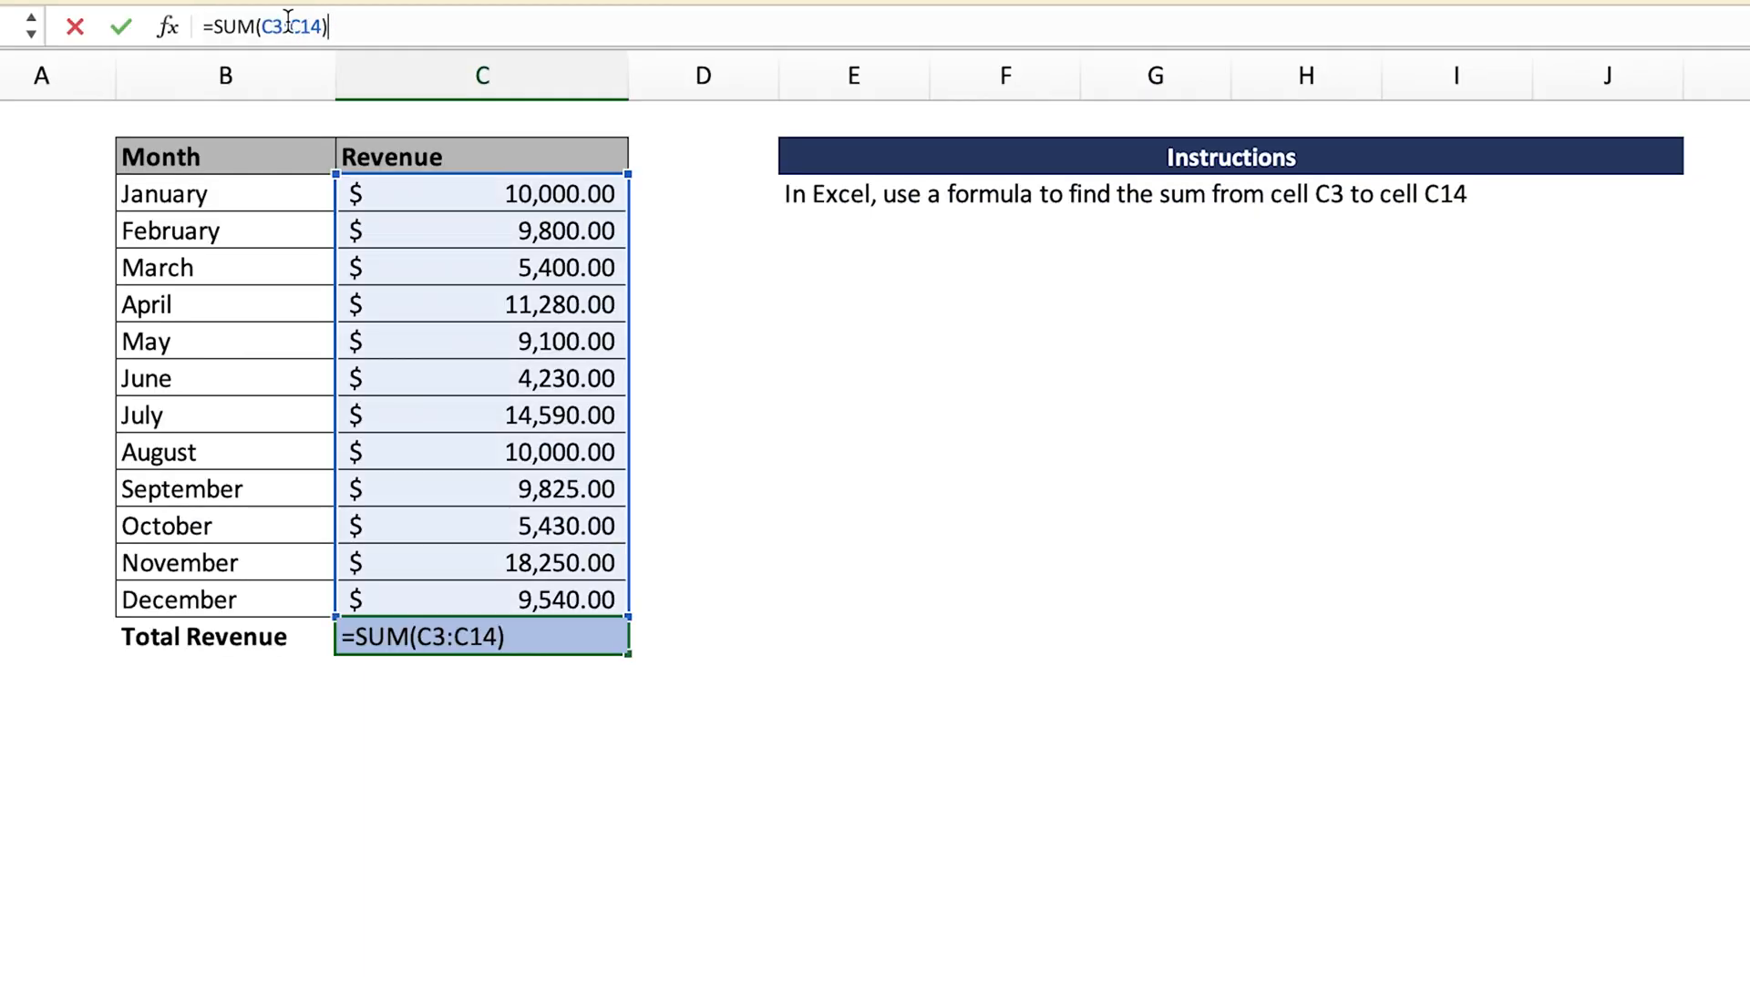
{"action": "key", "text": "Return"}
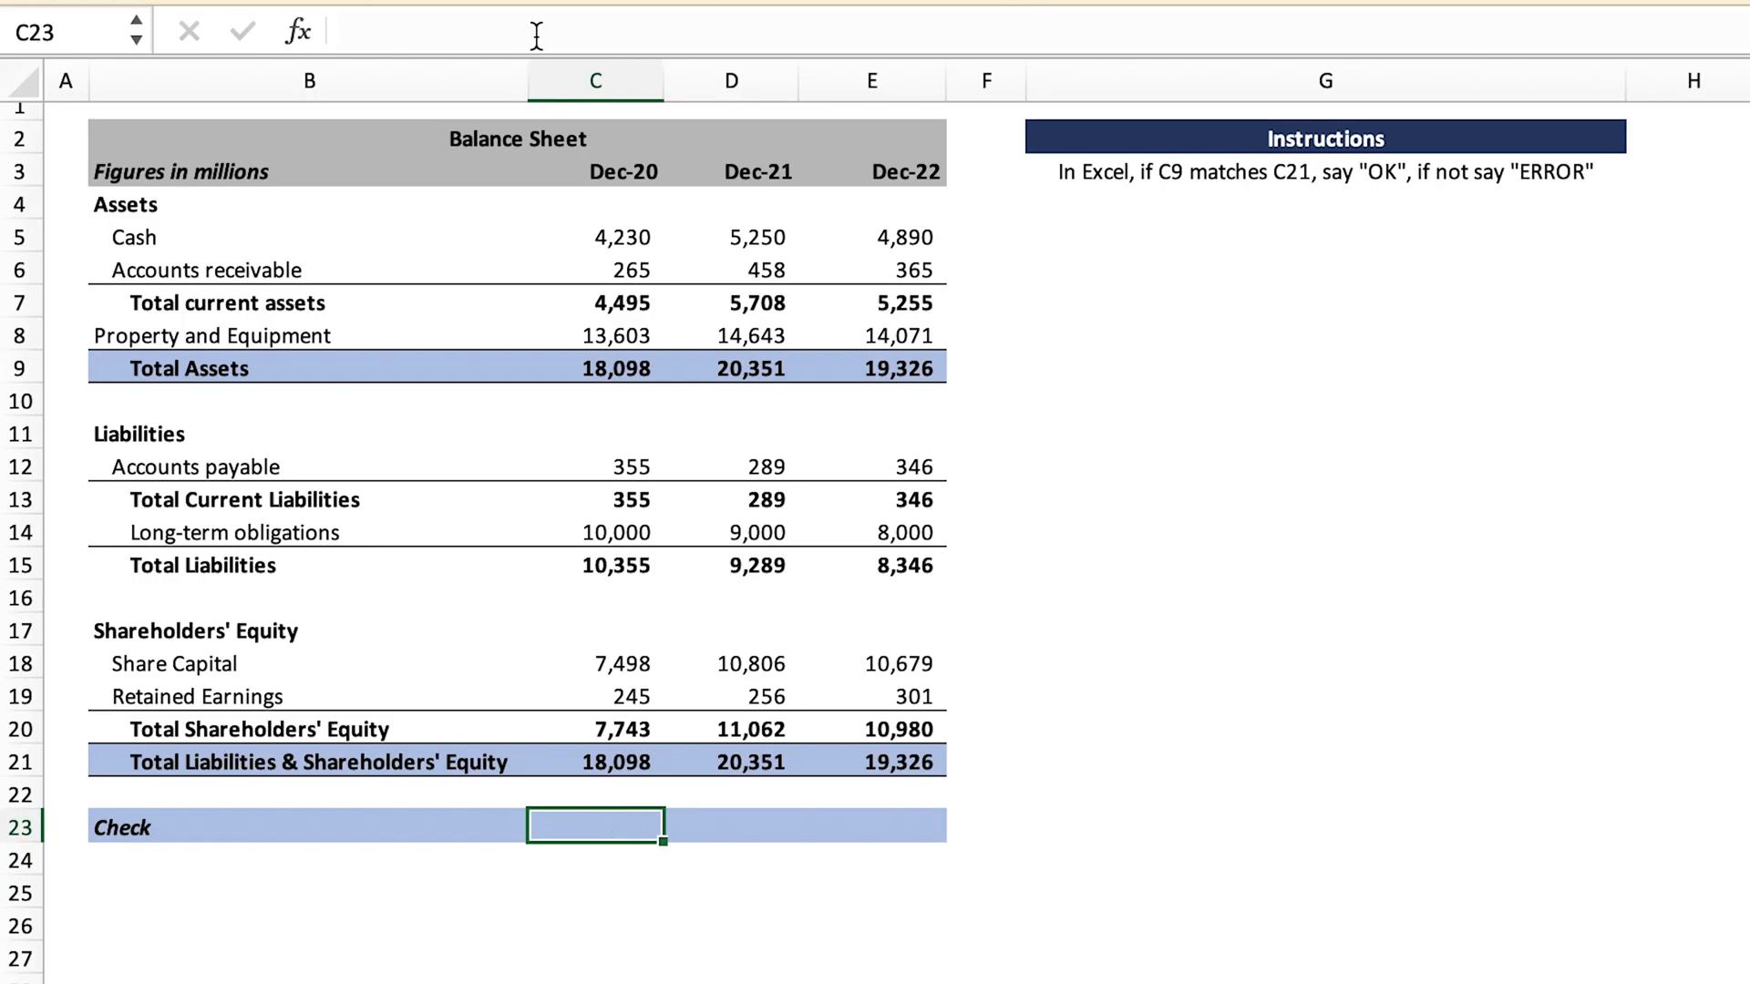
{"action": "type", "text": "=IF(C9=C21,\"OK\",\"ERROR\")"}
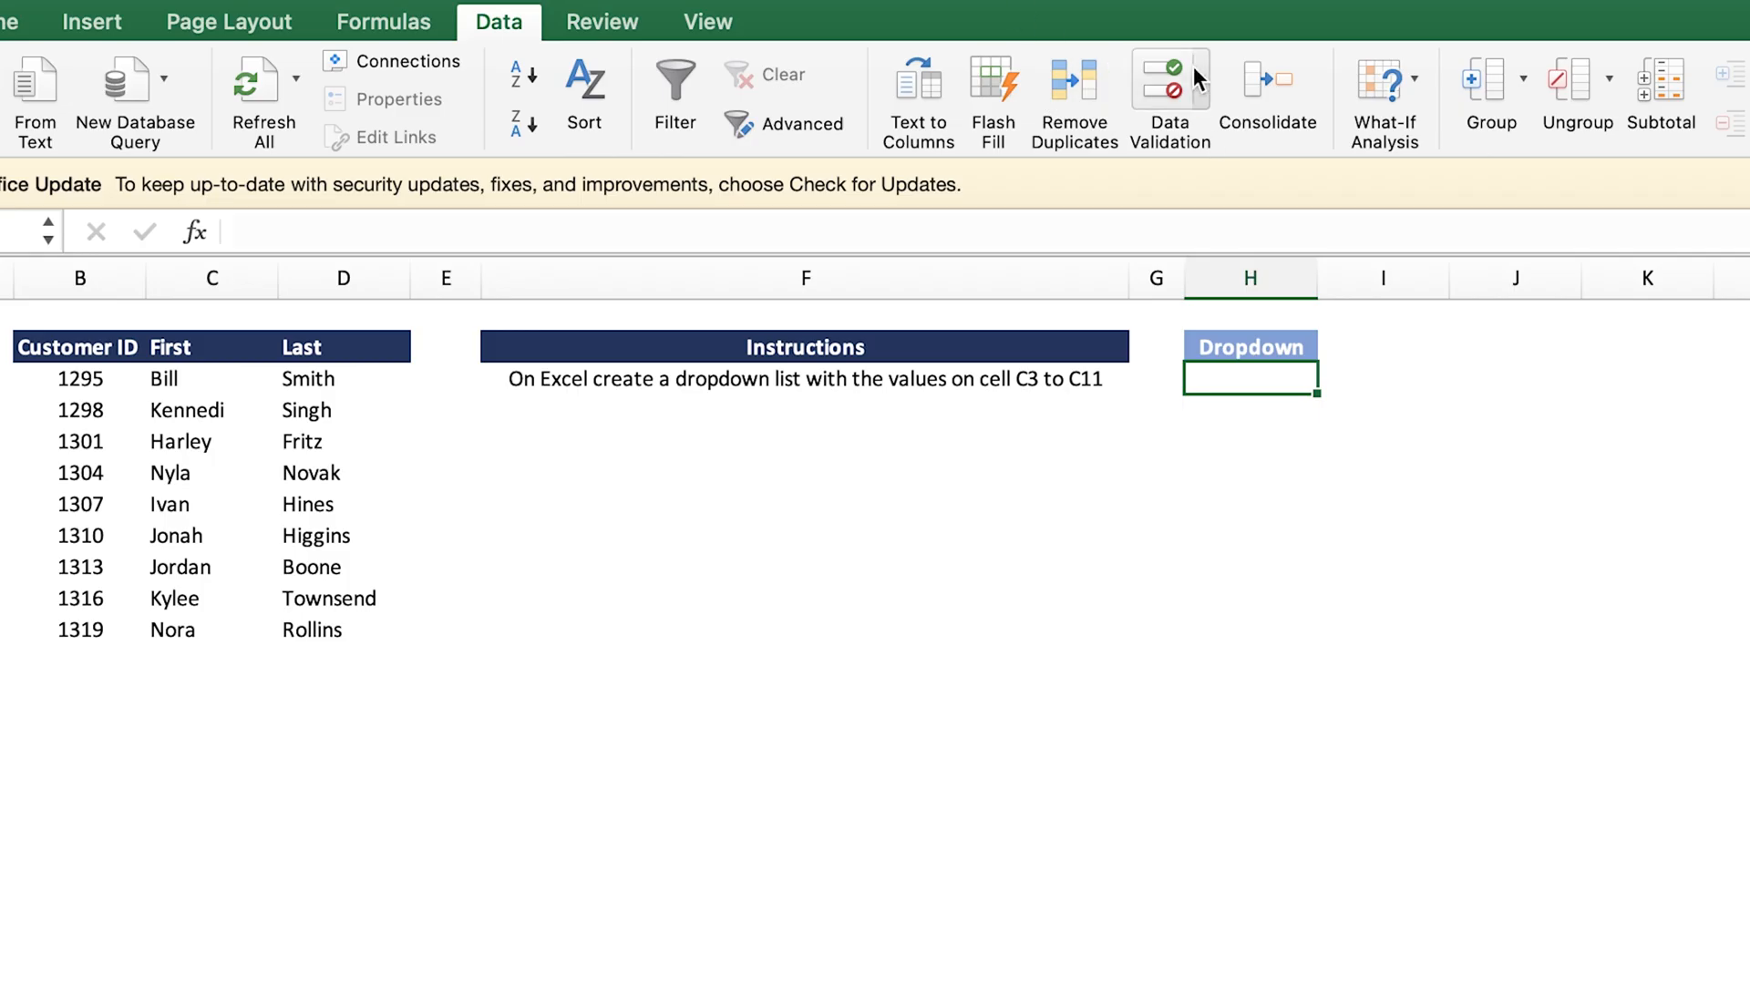
Step: Bring up Data Validation for the Dropdown cell H3
{"action": "left_click", "coordinate": [1194, 76]}
Step: Allow only List entries in H3's Data Validation settings
{"action": "left_click", "coordinate": [1233, 131]}
{"action": "left_click", "coordinate": [1246, 381]}
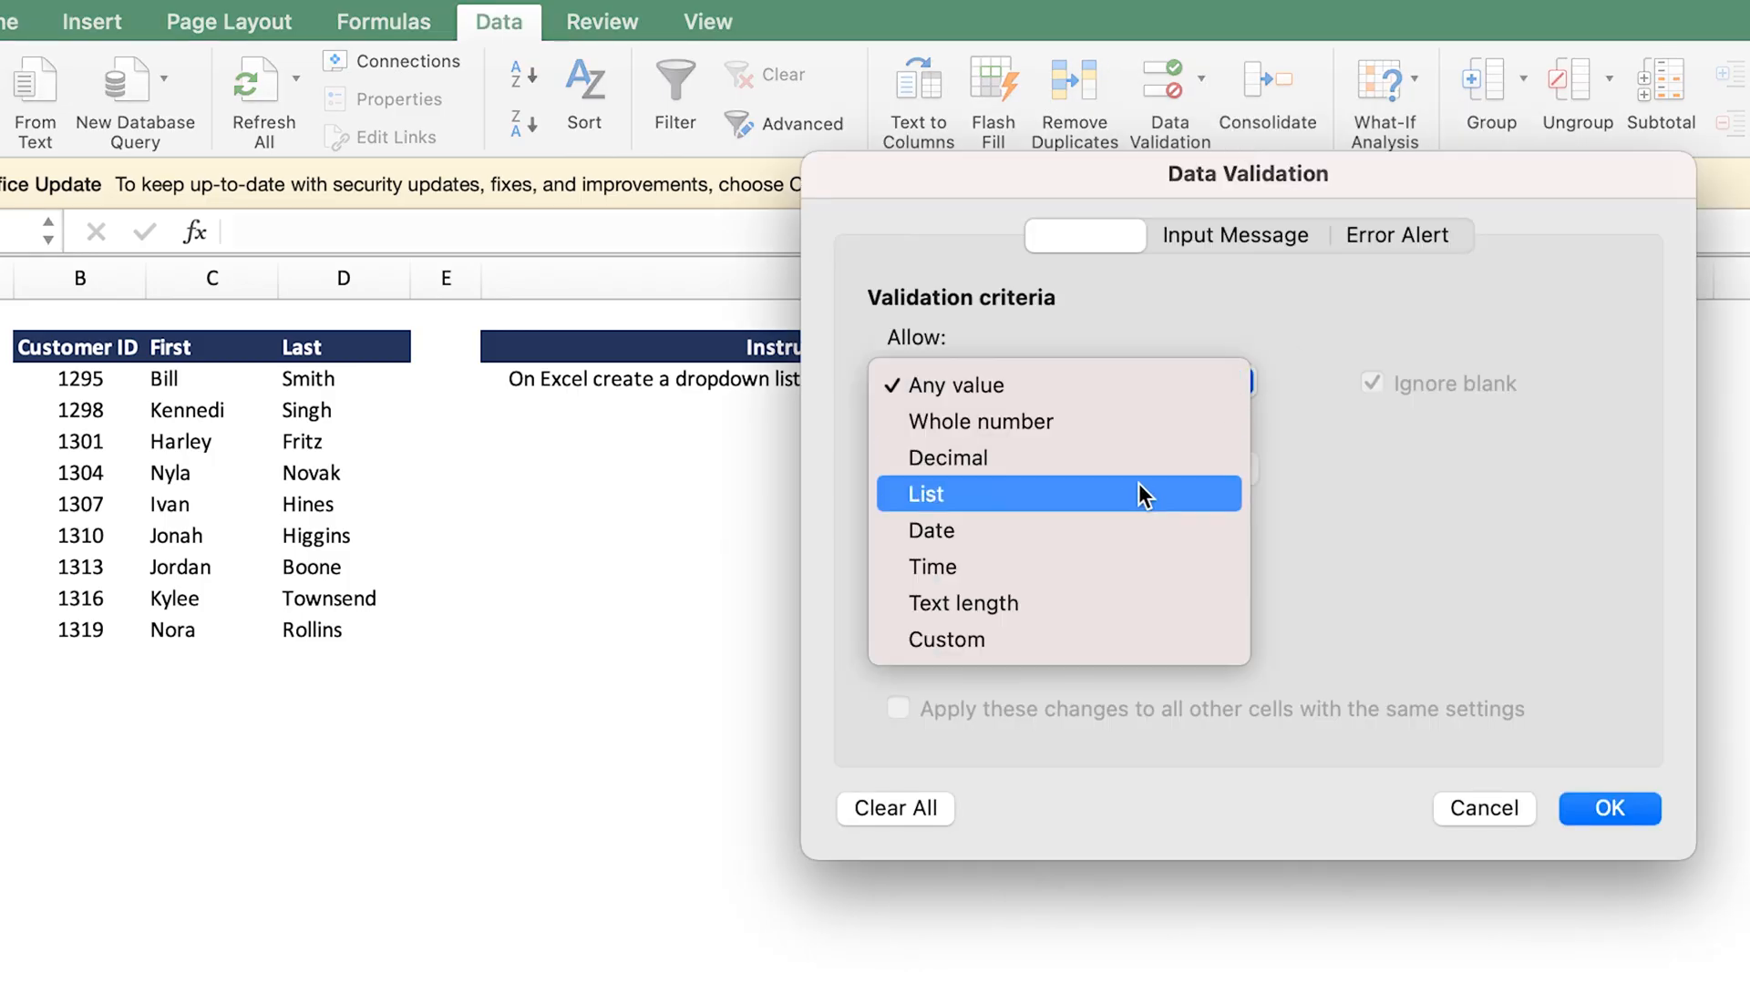
{"action": "left_click", "coordinate": [1136, 489]}
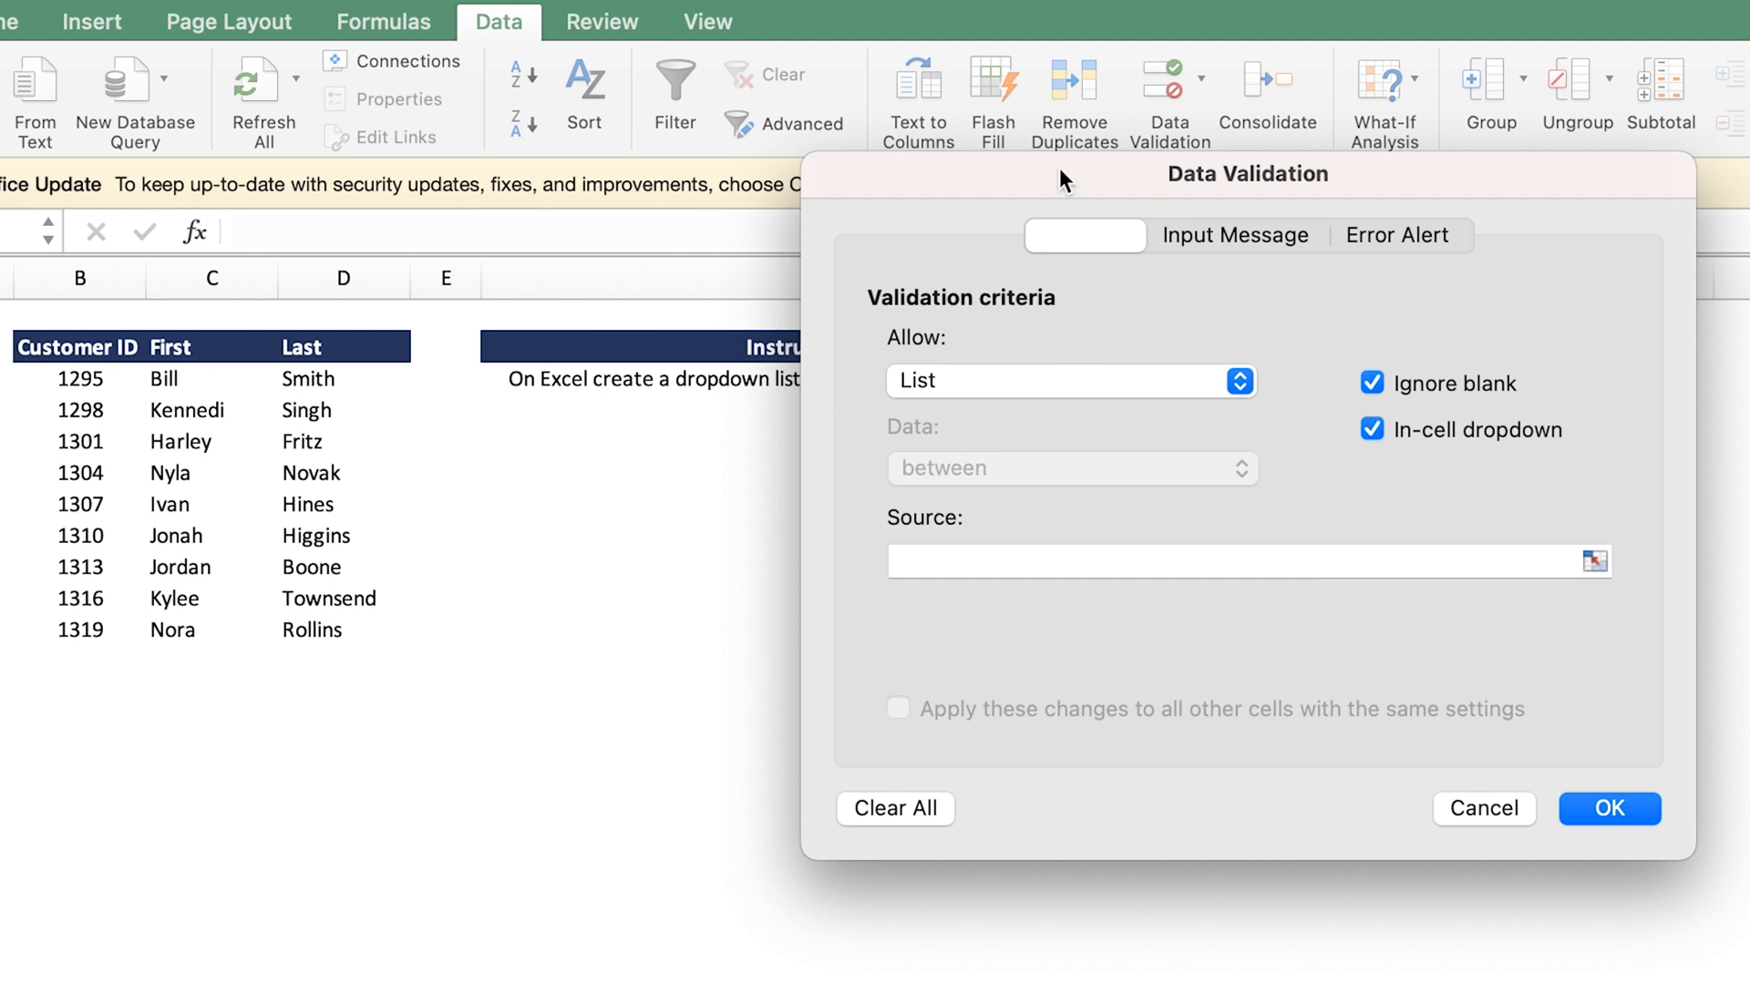
{"action": "left_click_drag", "start_coordinate": [1057, 174], "coordinate": [1508, 488]}
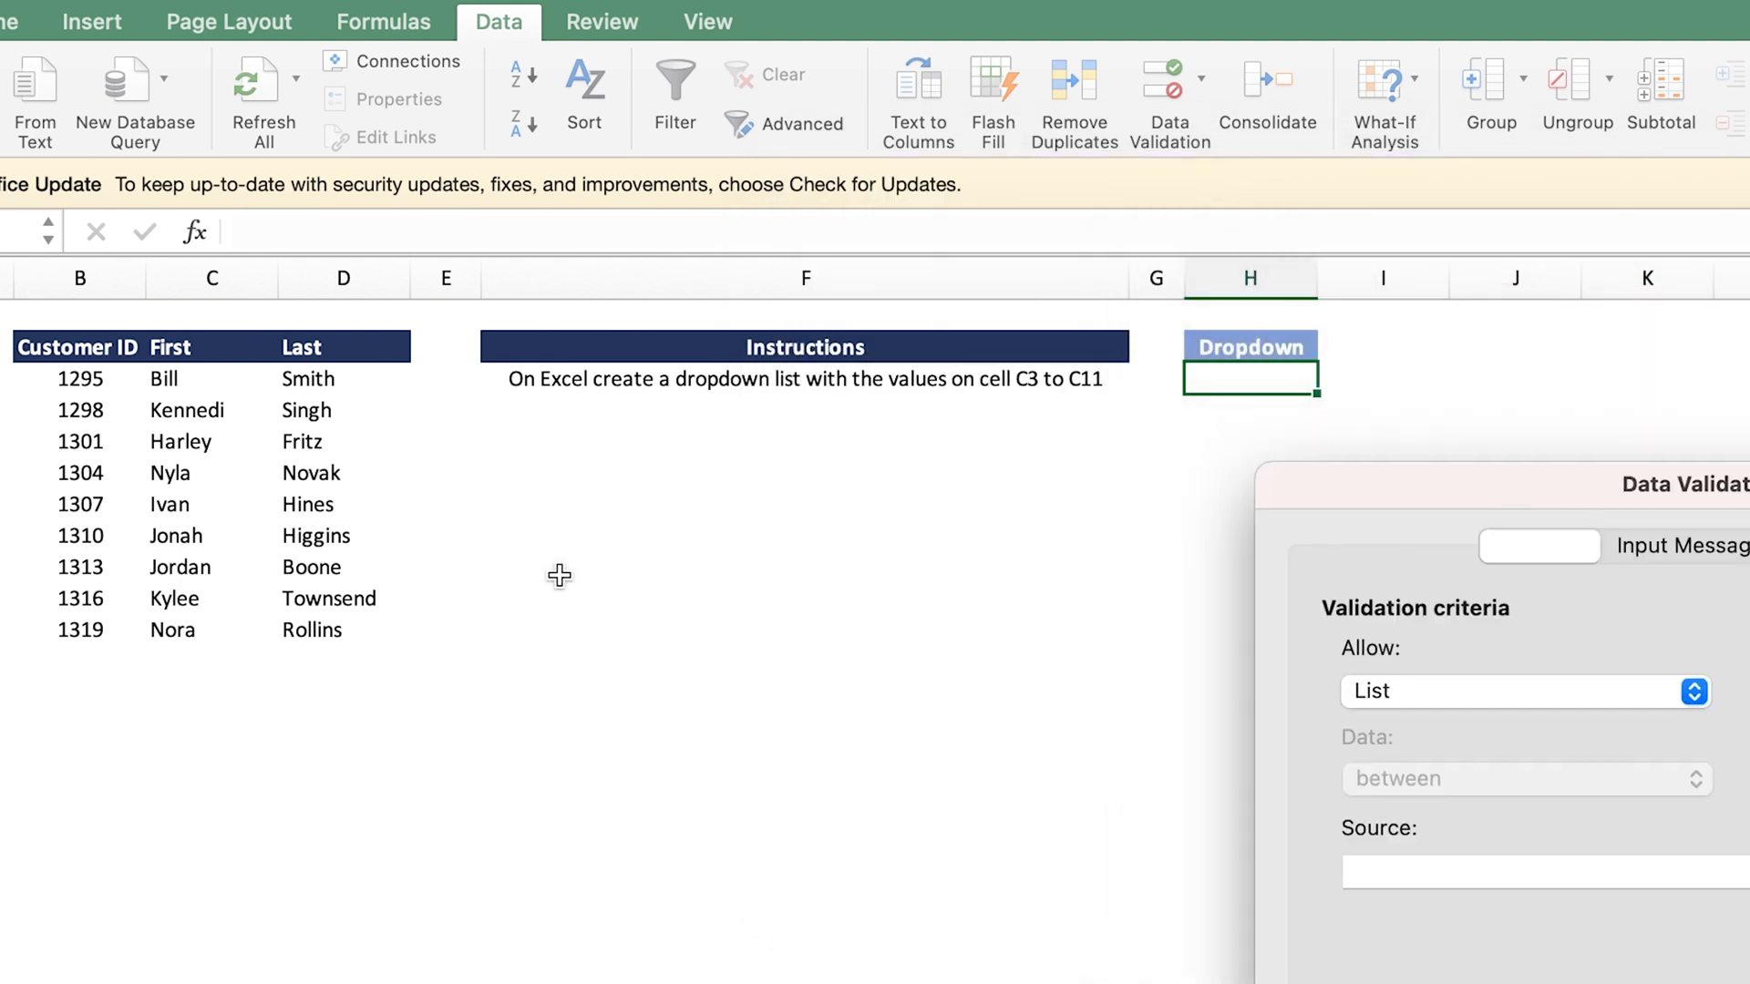
Step: Use first names C3:C11 as the list source, apply it and pick Ivan in H3
{"action": "left_click", "coordinate": [1680, 834]}
{"action": "left_click_drag", "start_coordinate": [192, 383], "coordinate": [253, 632]}
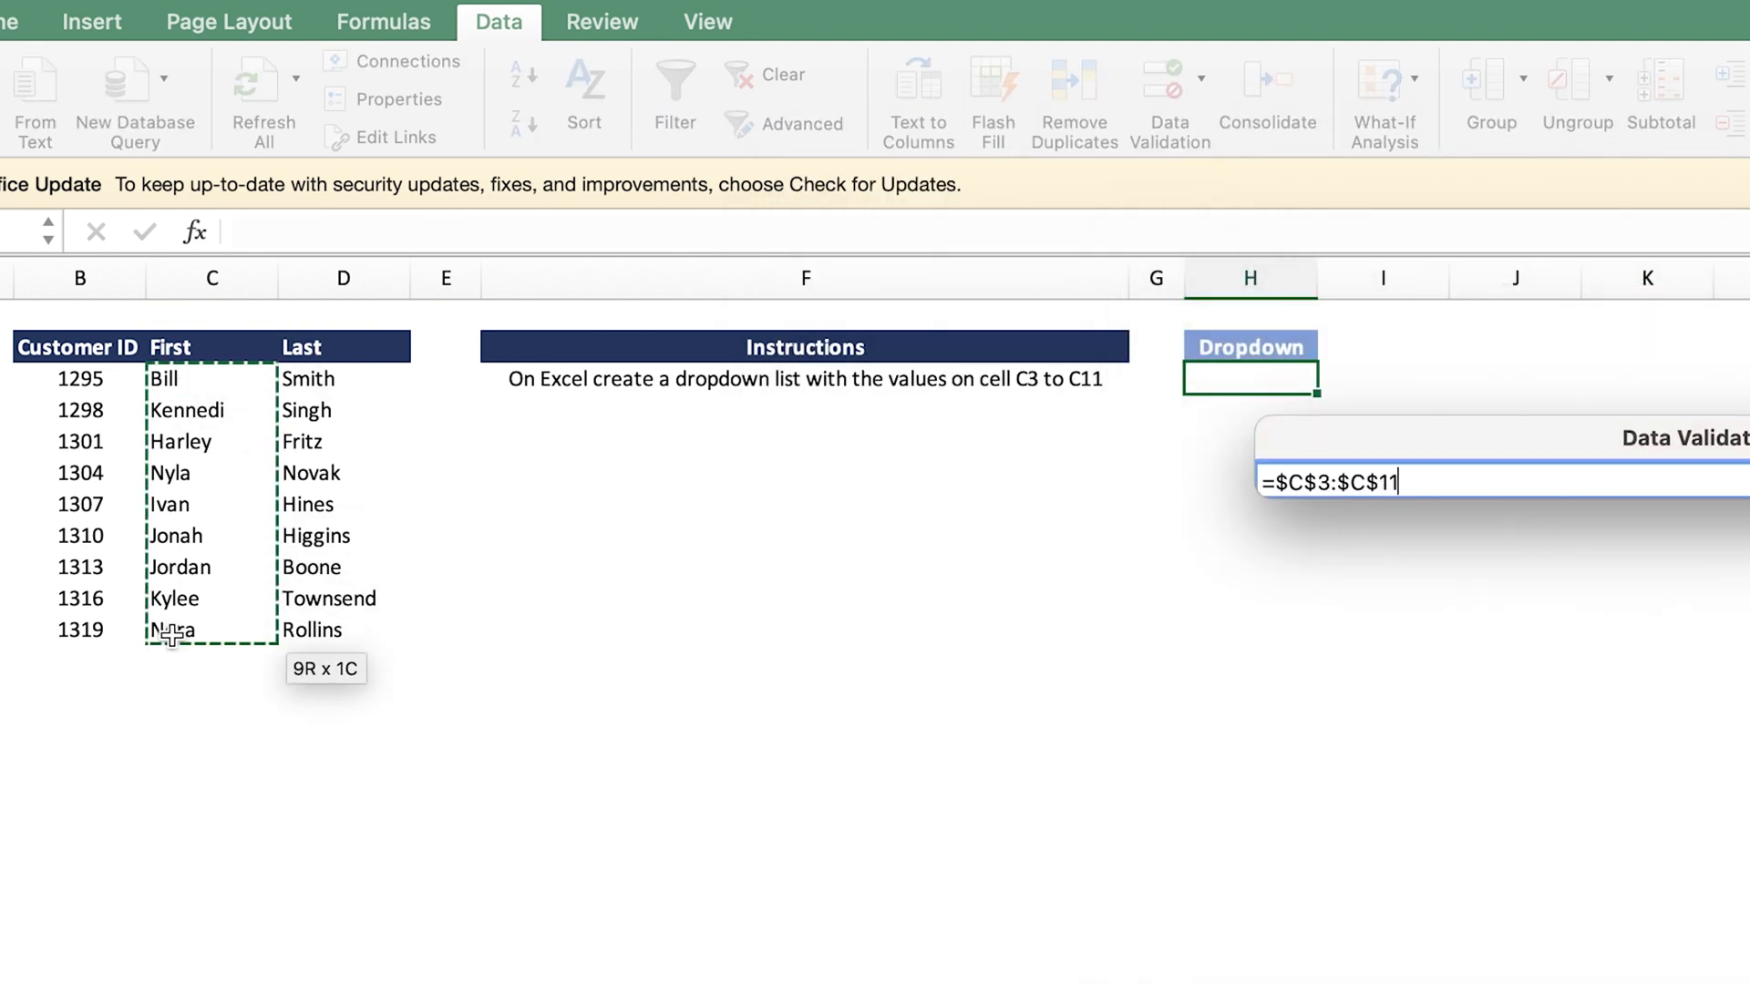
{"action": "key", "text": "Return"}
{"action": "key", "text": "Return"}
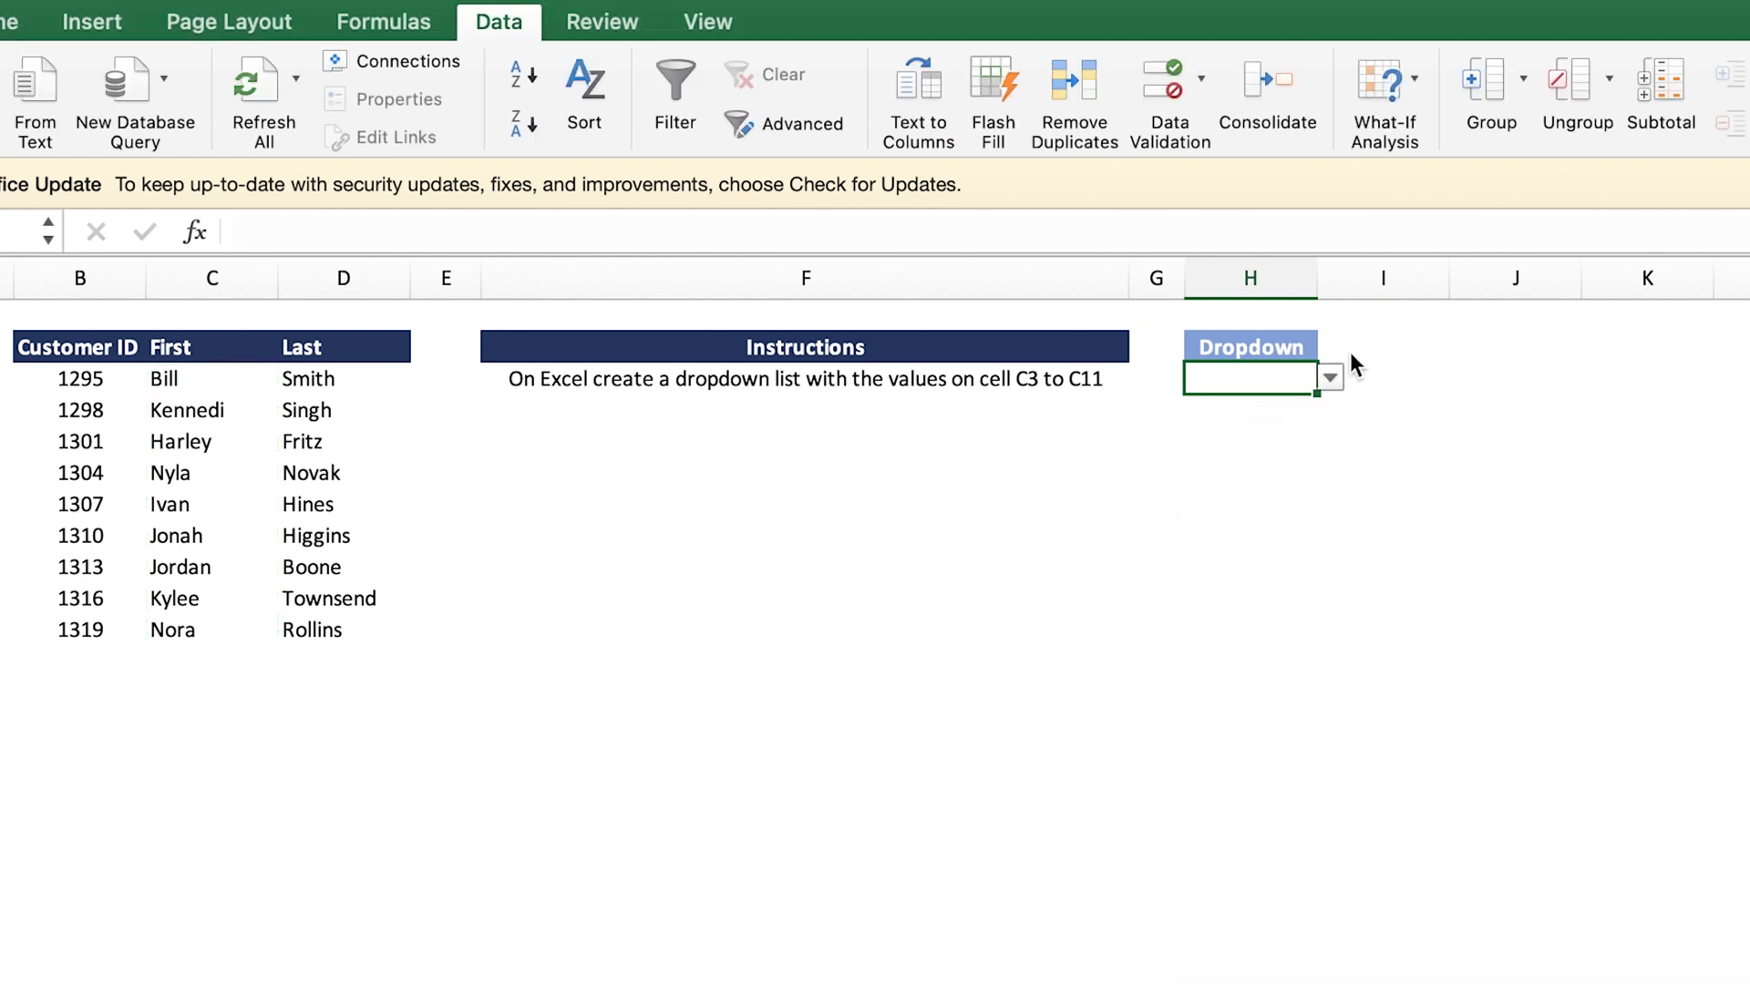
{"action": "left_click", "coordinate": [1331, 378]}
{"action": "left_click", "coordinate": [1244, 539]}
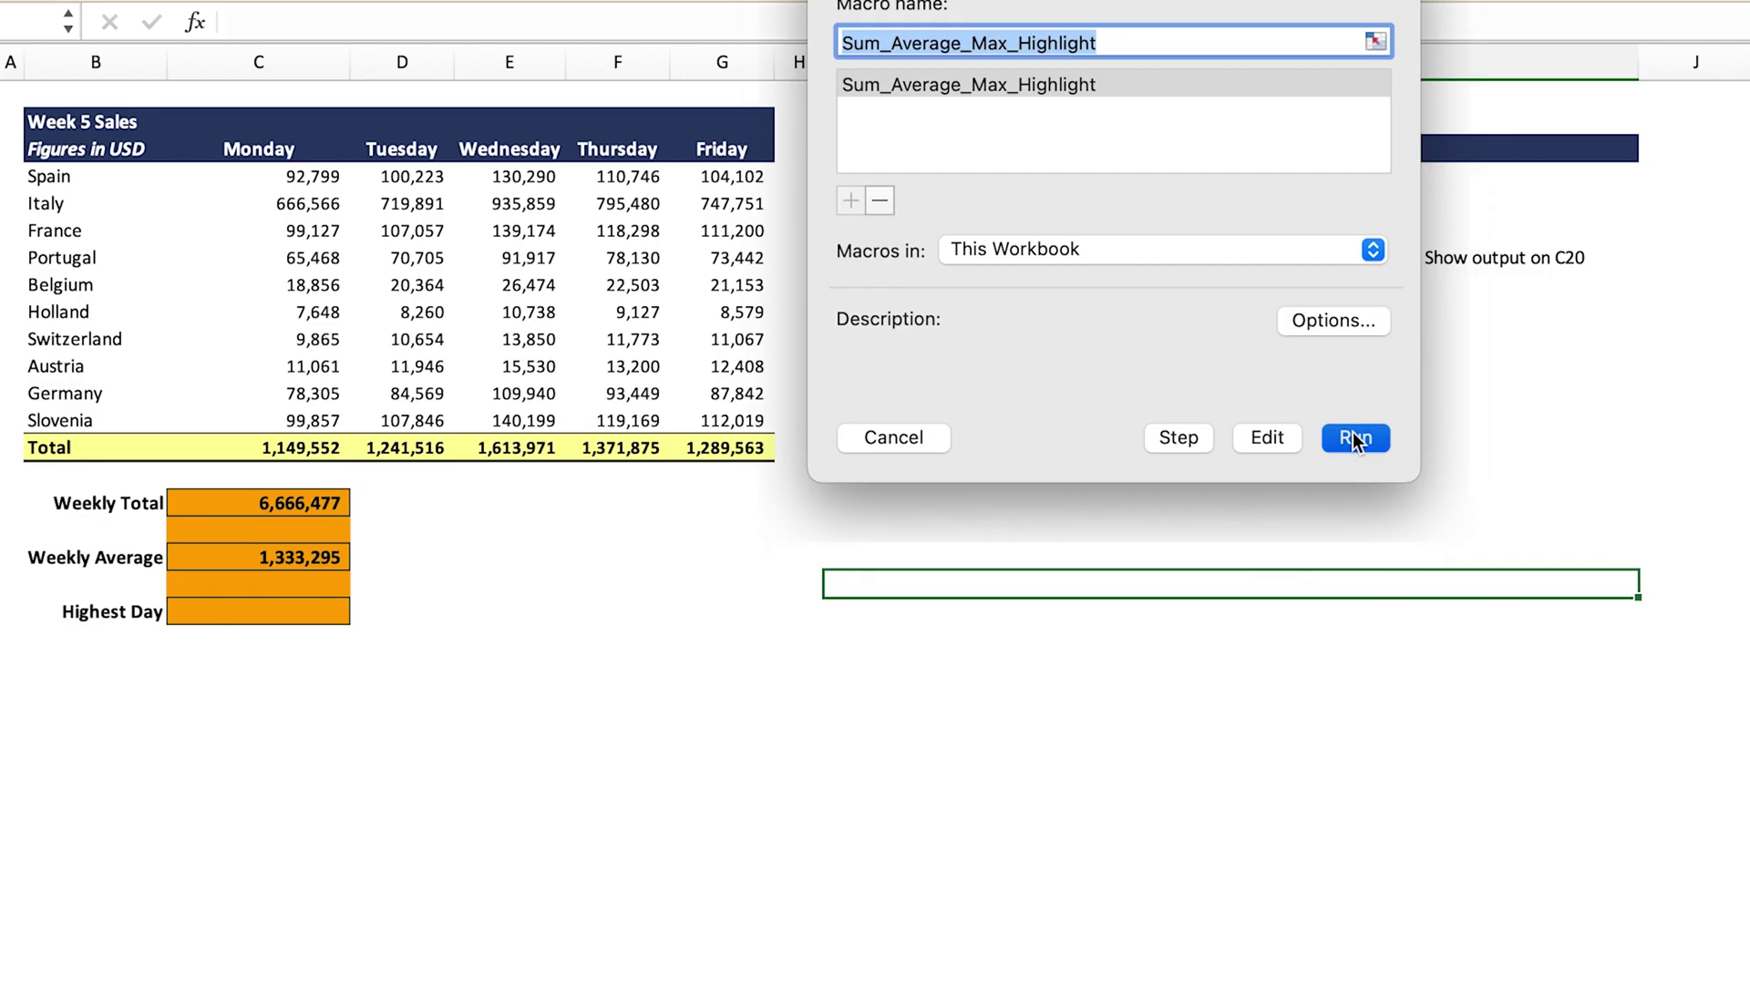
Step: Run the corrected macro so C16, C18 and C20 show total, average and Wednesday in orange
{"action": "left_click", "coordinate": [1355, 439]}
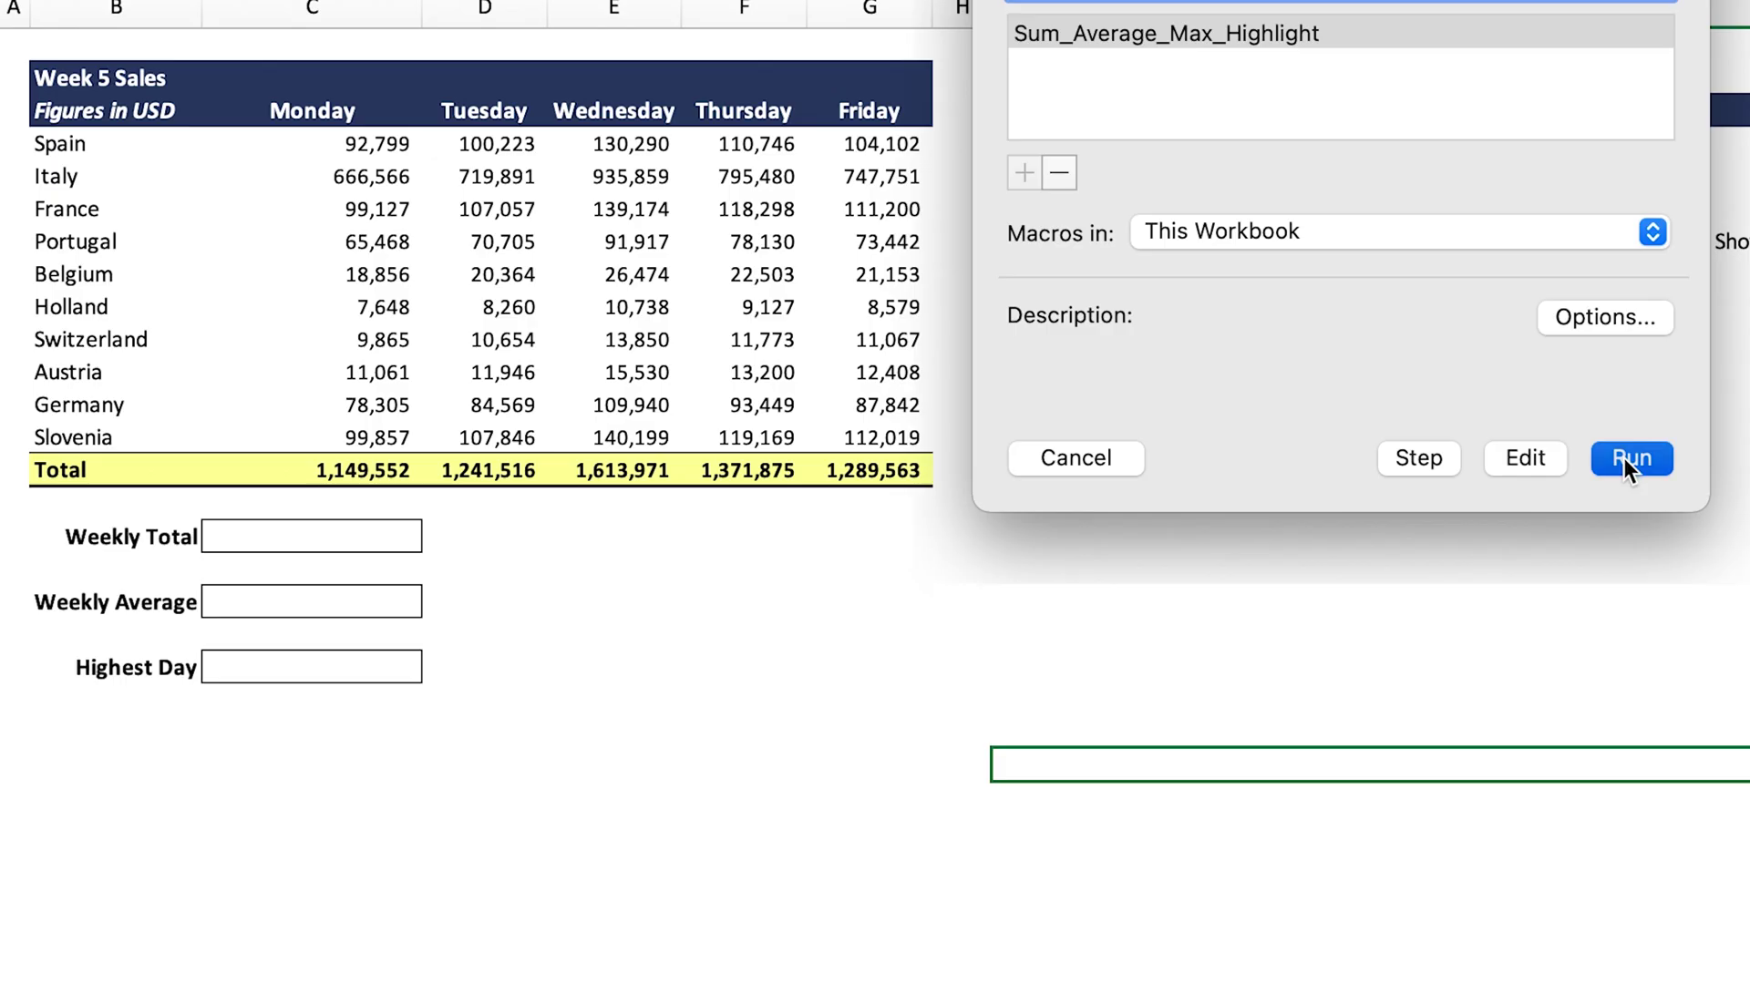
{"action": "left_click", "coordinate": [1624, 459]}
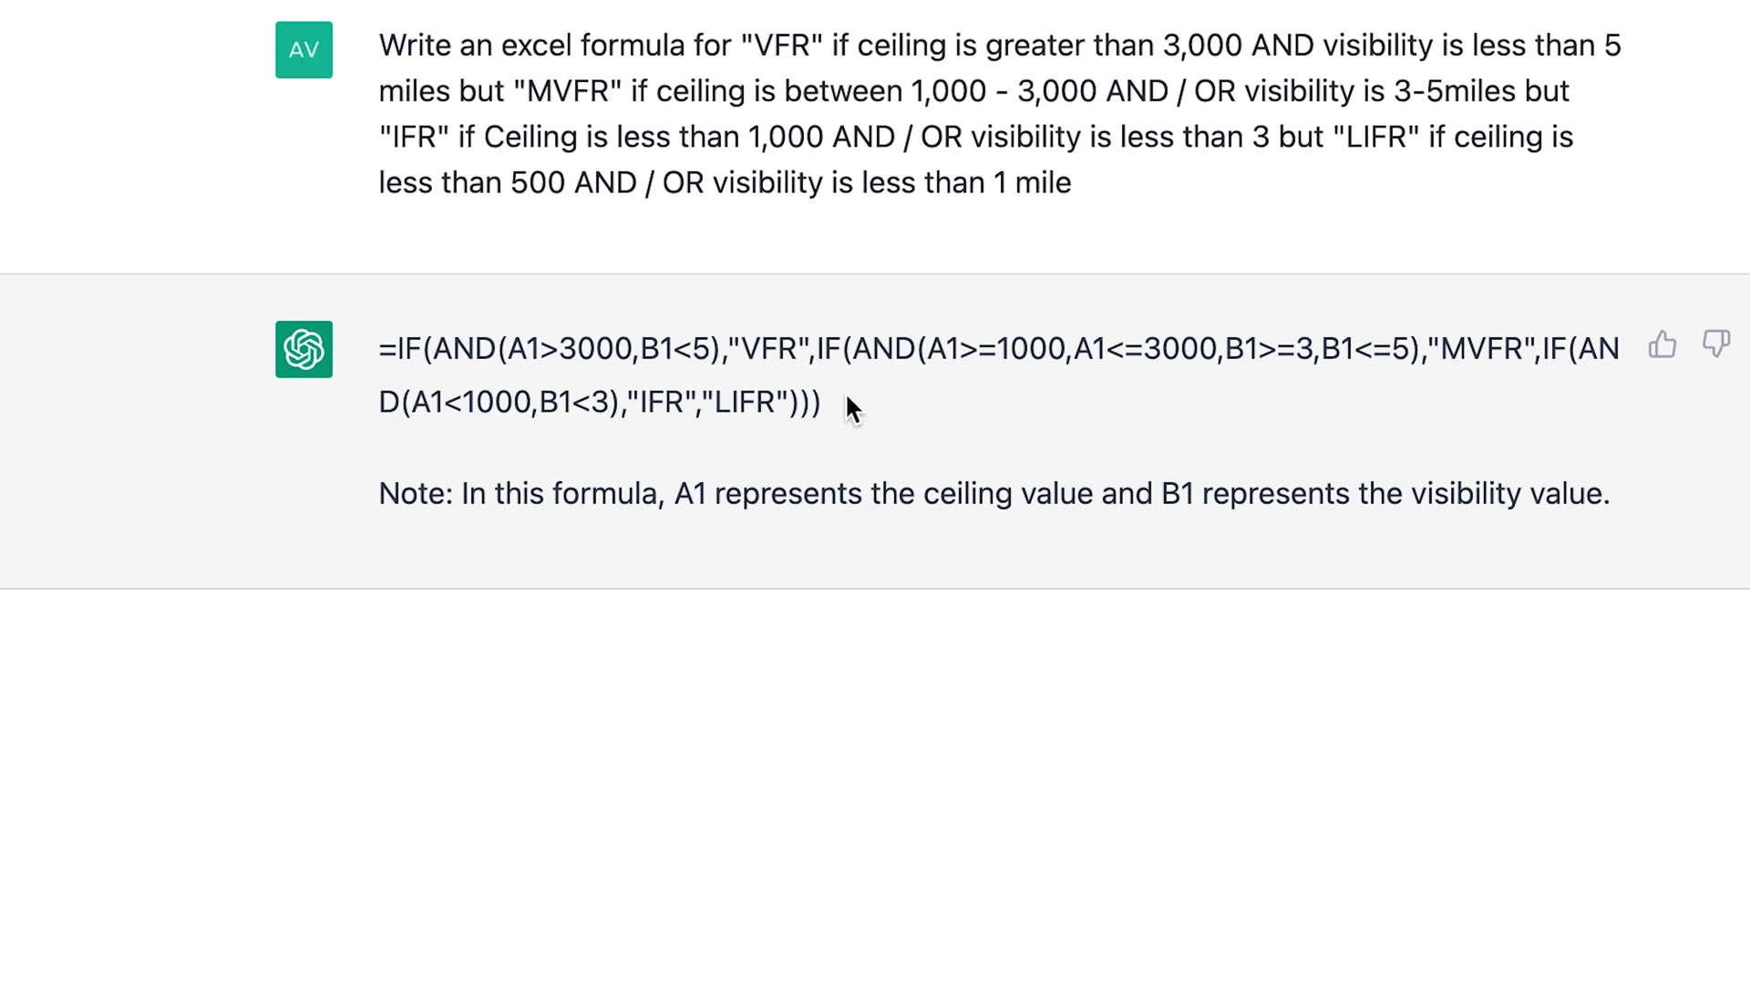
Step: Select ChatGPT's nested IF formula classifying VFR, MVFR, IFR and LIFR
{"action": "left_click_drag", "start_coordinate": [848, 400], "coordinate": [427, 375]}
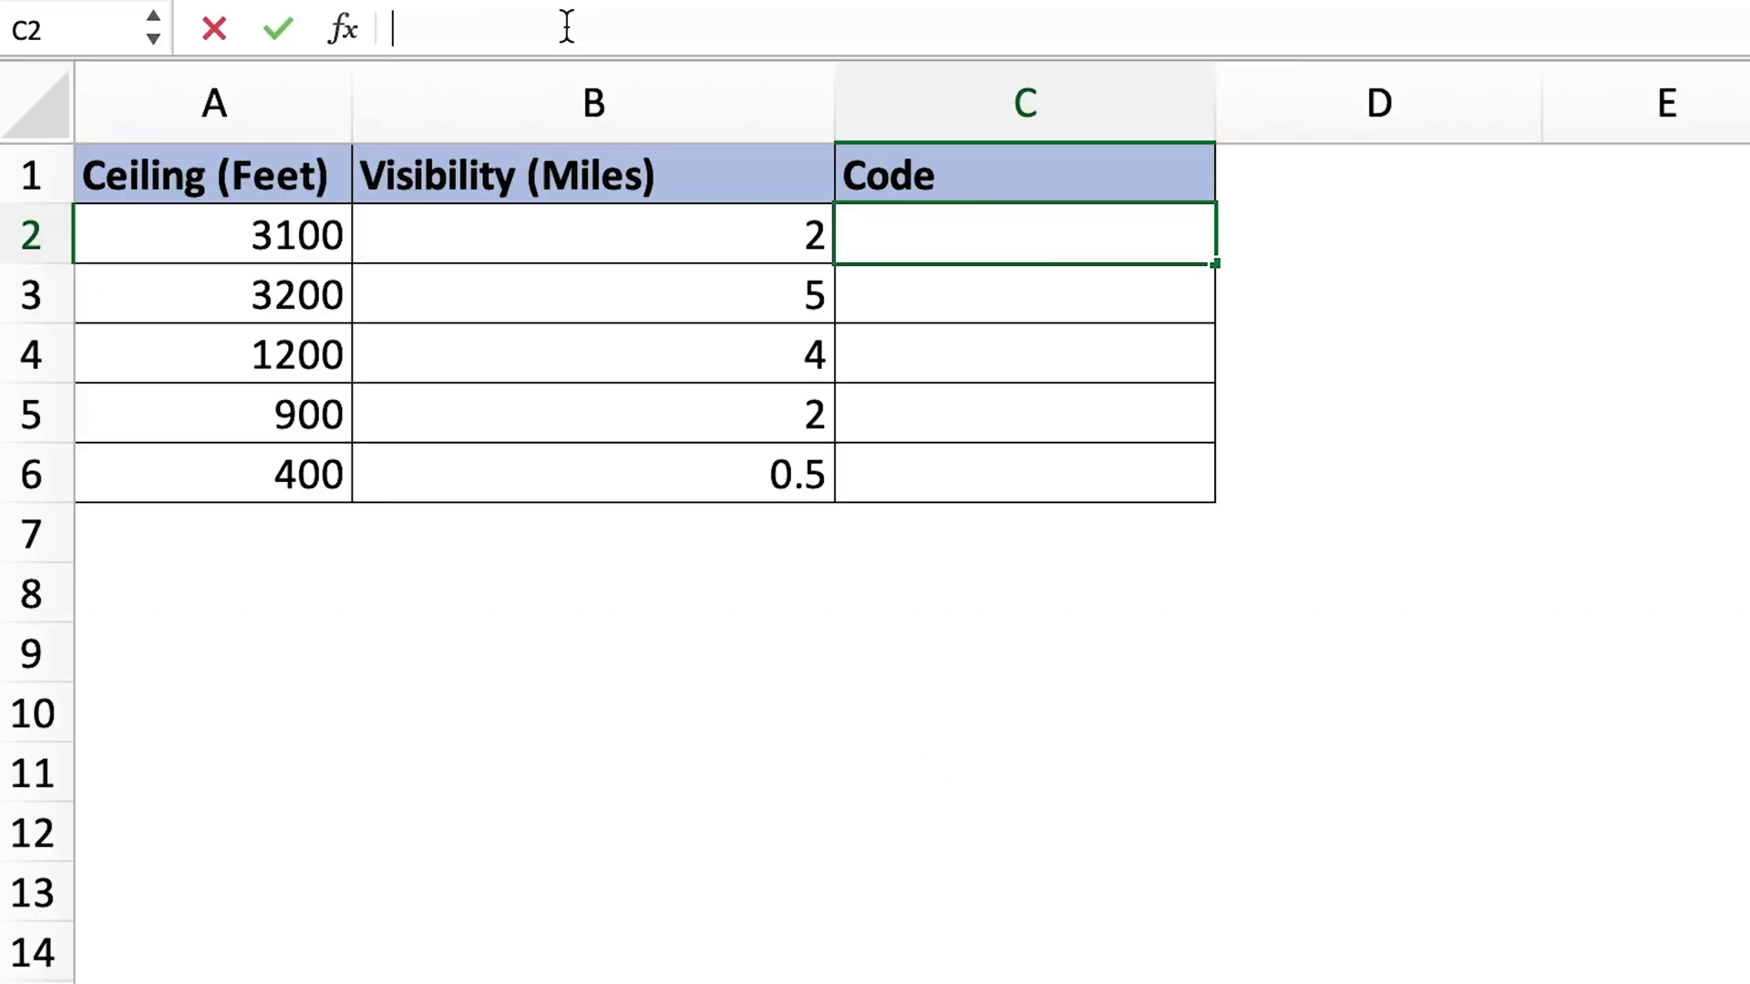
Step: Enter the nested IF formula in C2 showing LIFR and fill it down to C6
{"action": "key", "text": "ctrl+v"}
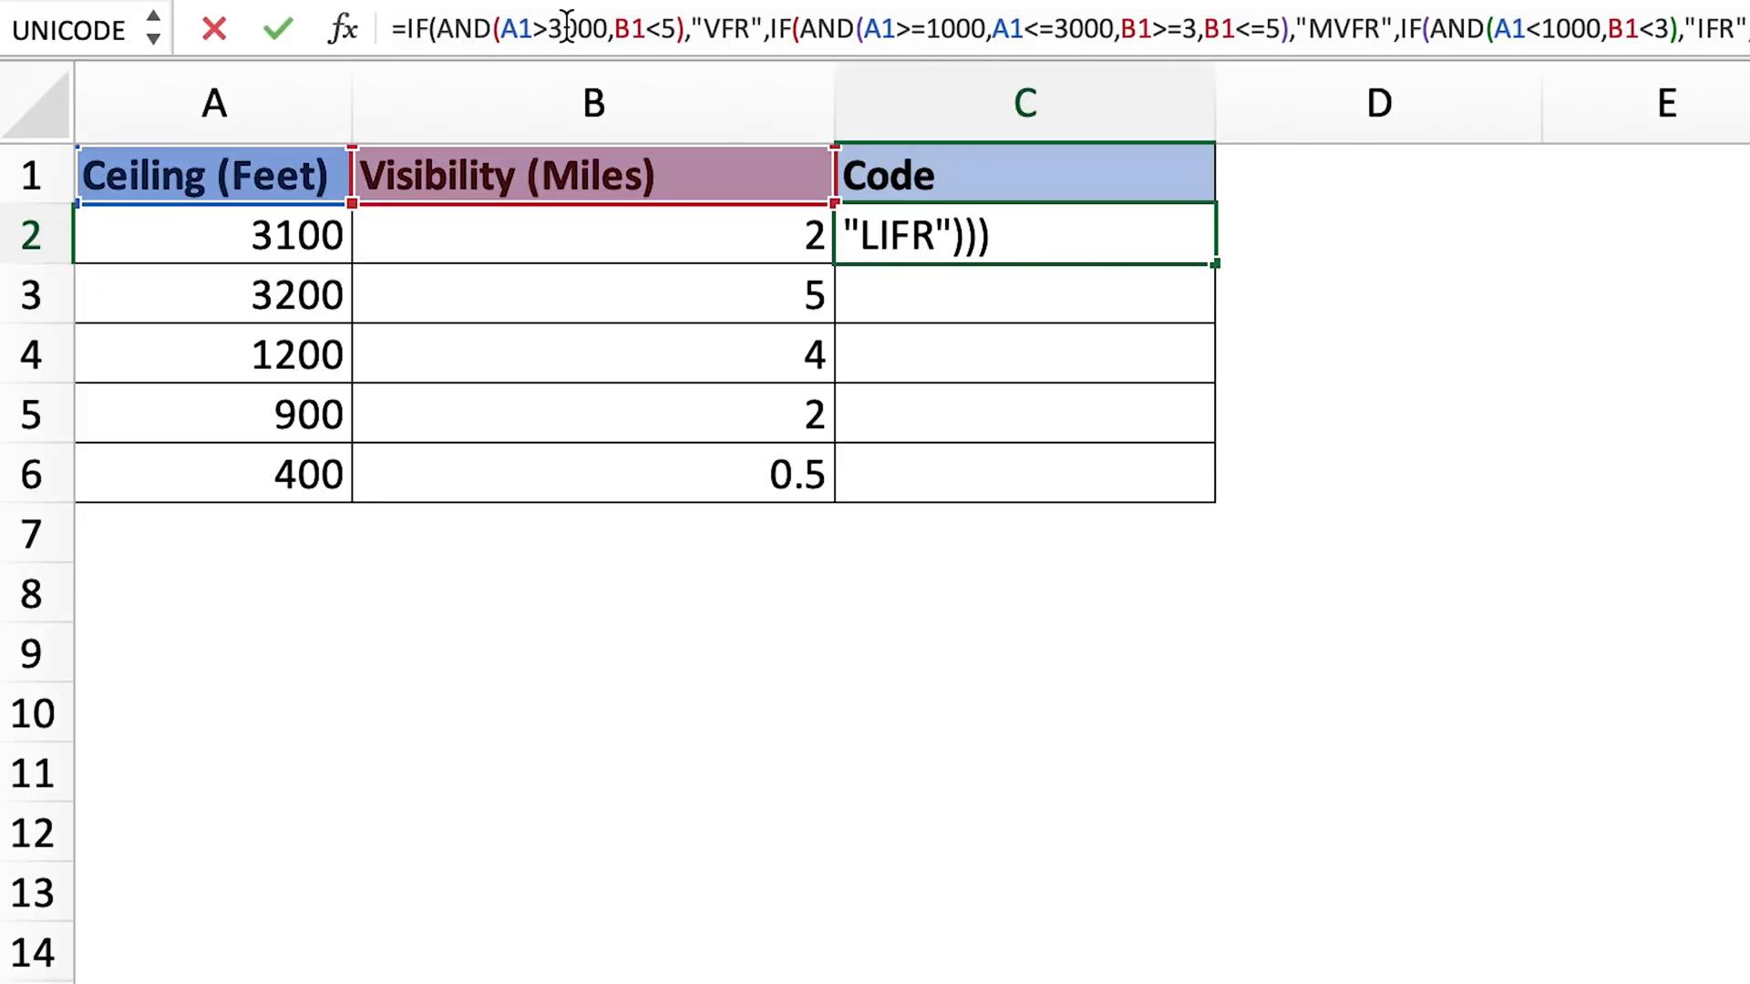
{"action": "key", "text": "Return"}
{"action": "left_click", "coordinate": [1204, 249]}
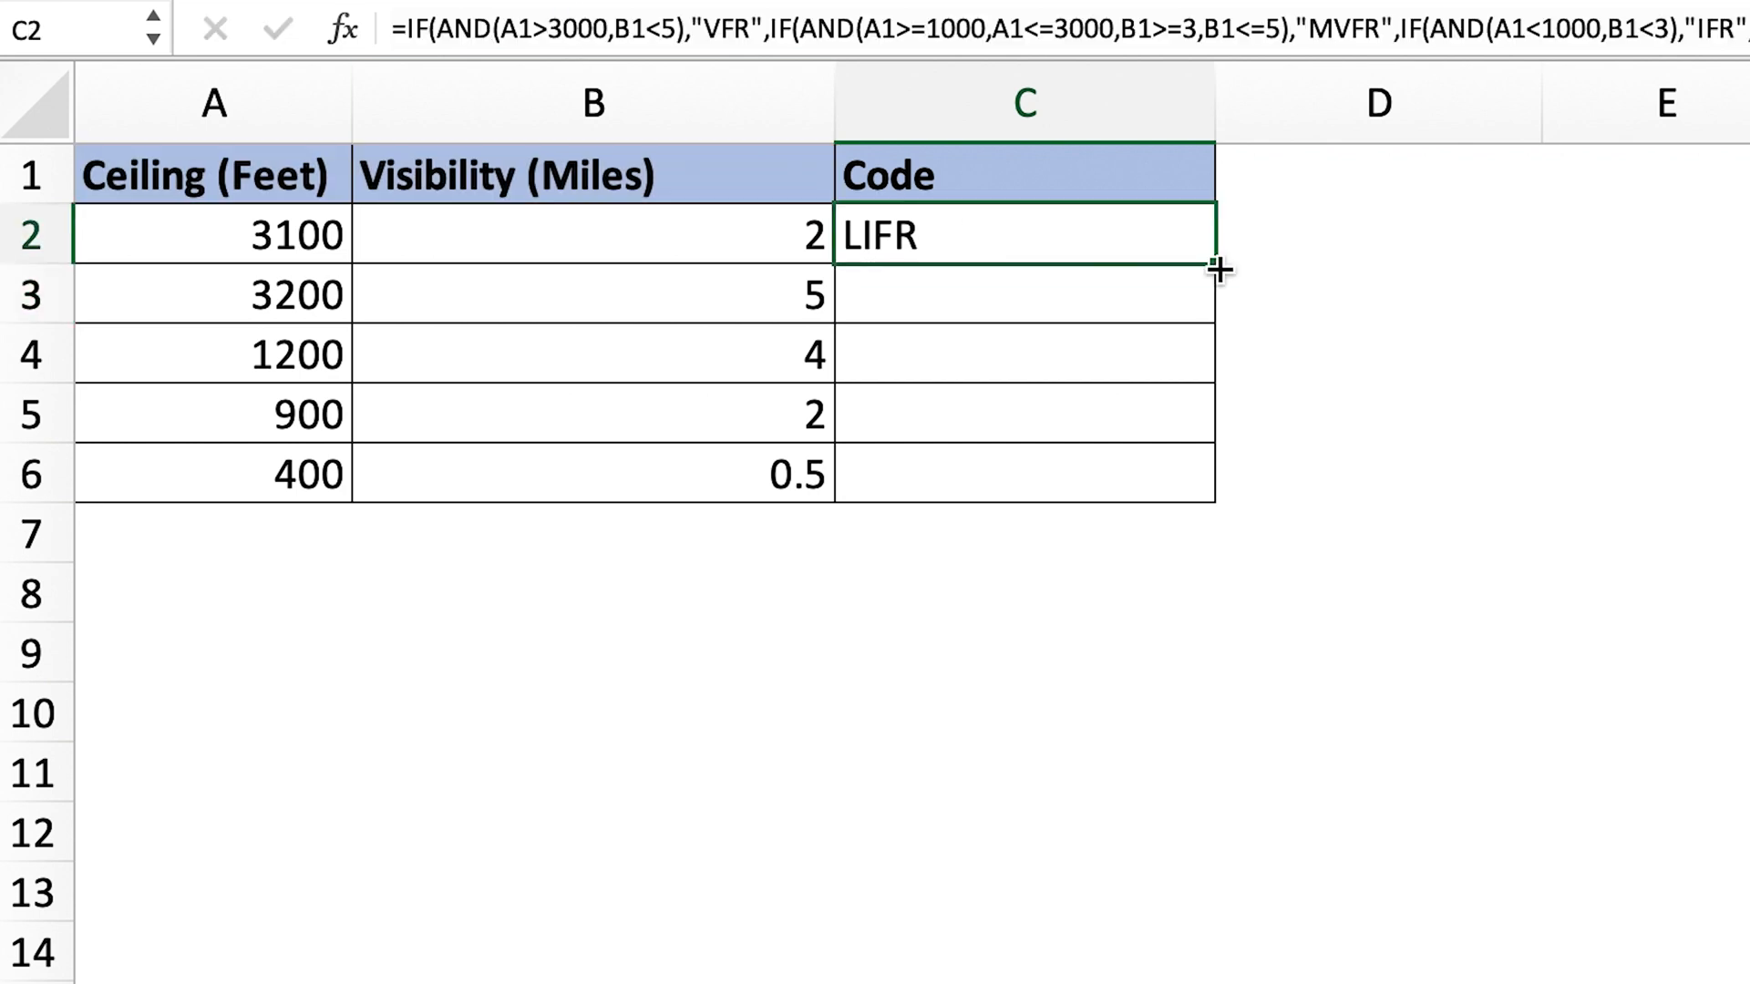